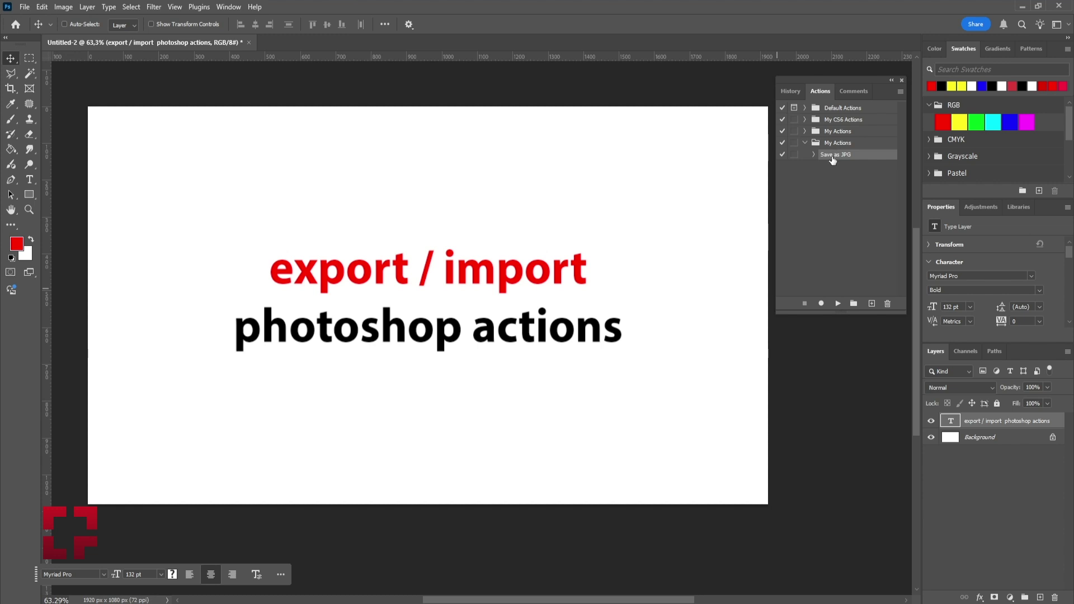
Export the 'Save as JPG' action to Documents as 'Save as JPG.atn'.
left_click(900, 94)
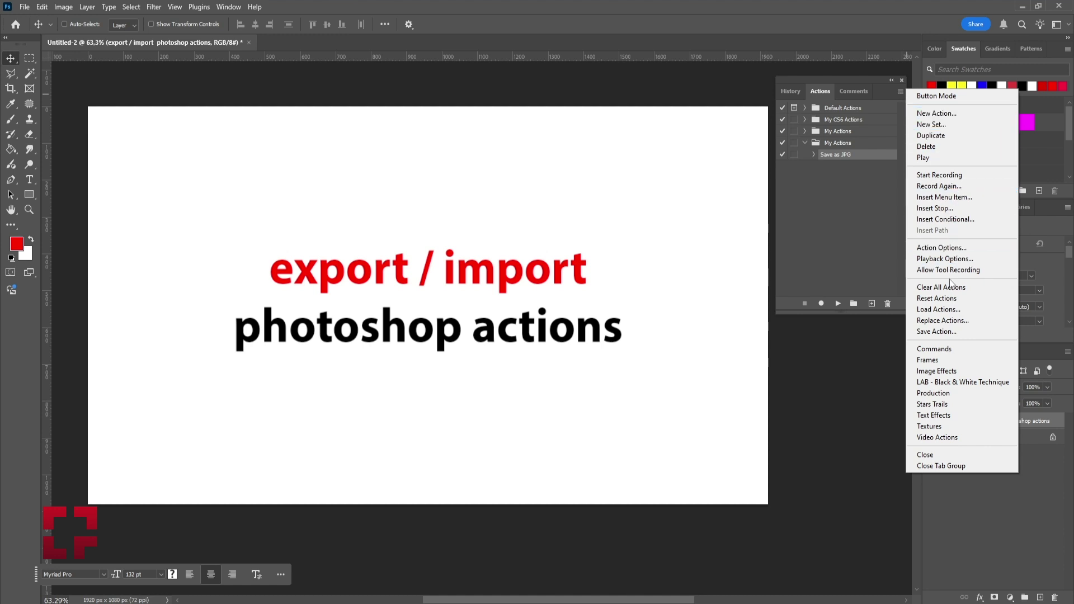
left_click(942, 332)
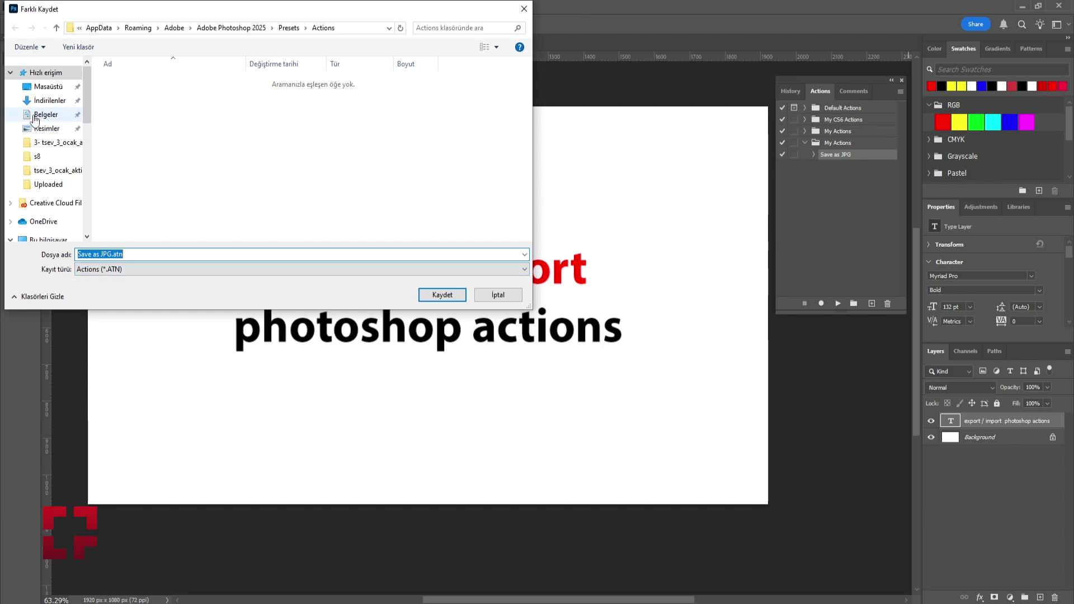
left_click(43, 114)
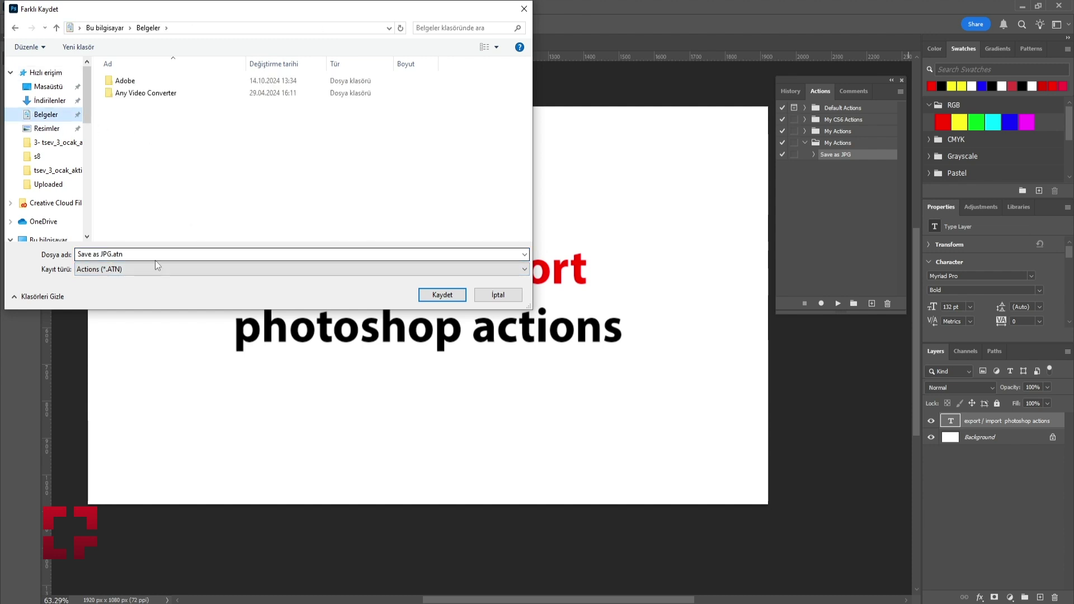
left_click(441, 296)
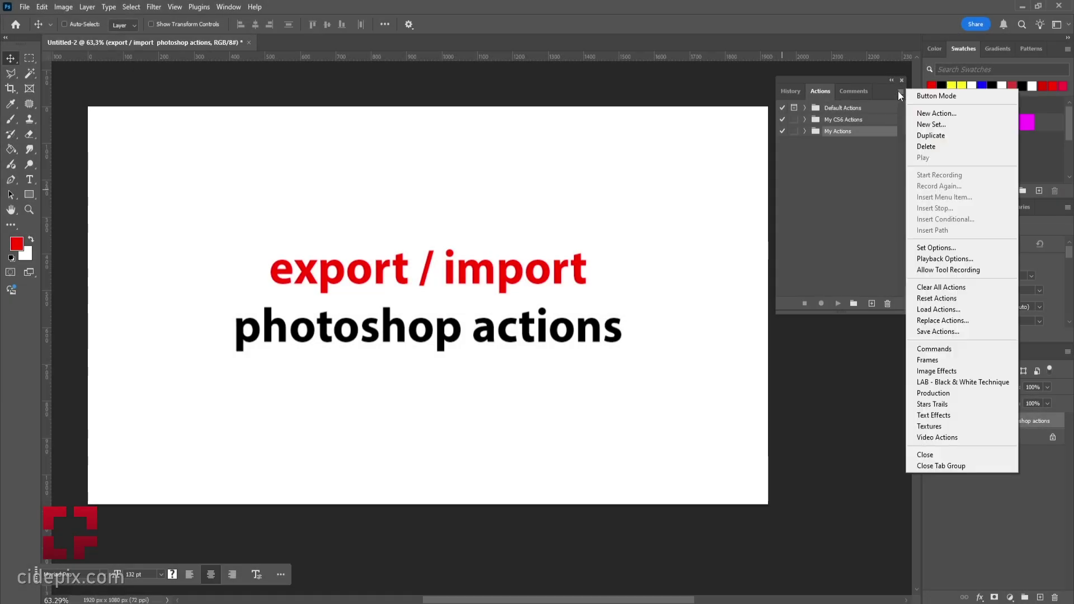
Load 'Save as JPG.atn' from Documents into the Actions panel.
left_click(932, 309)
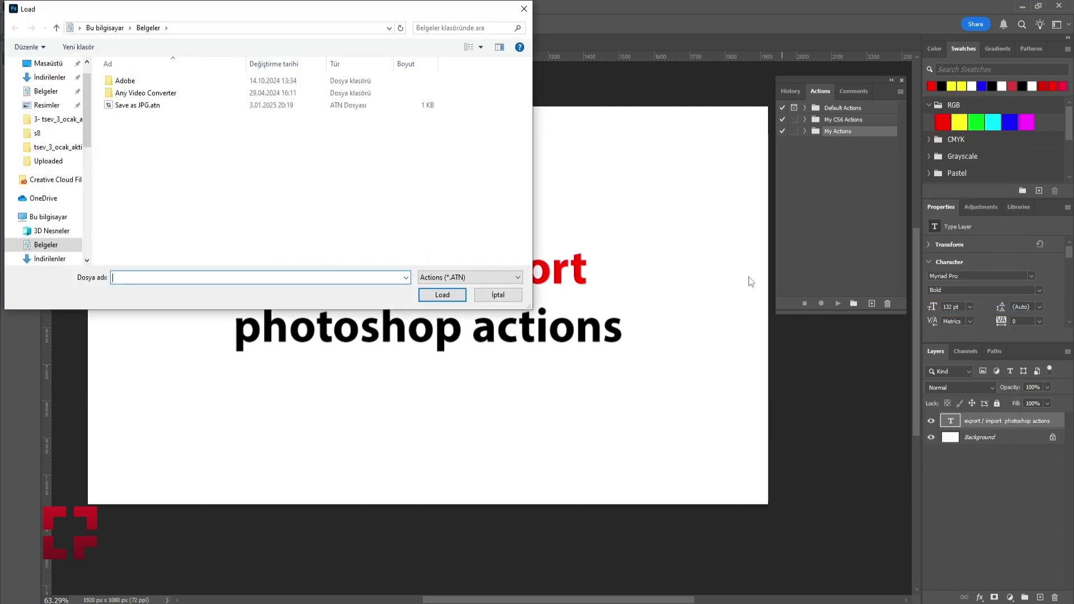
left_click(135, 106)
left_click(421, 297)
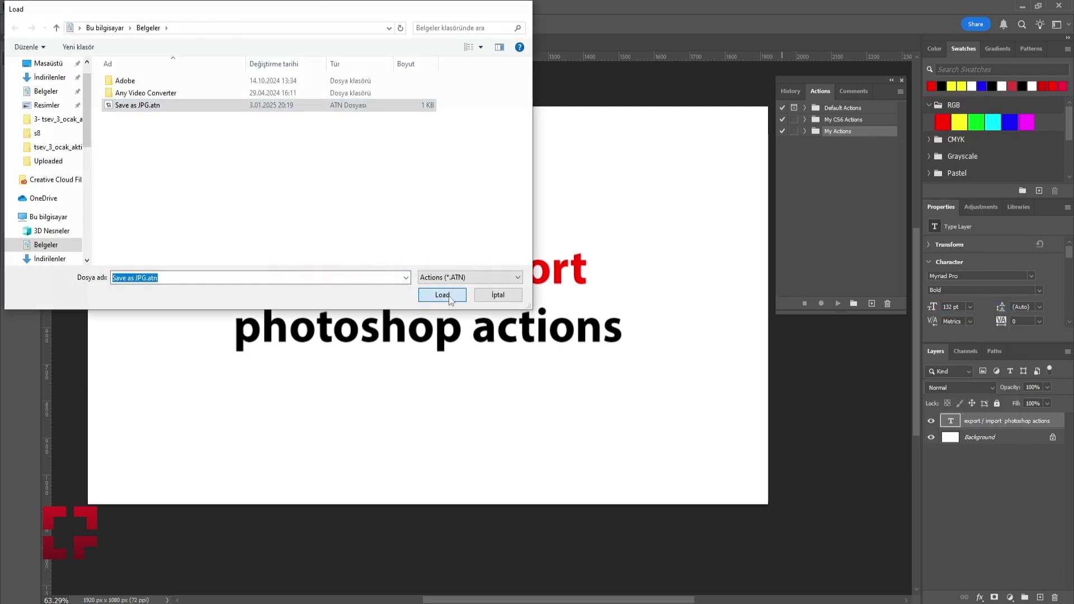